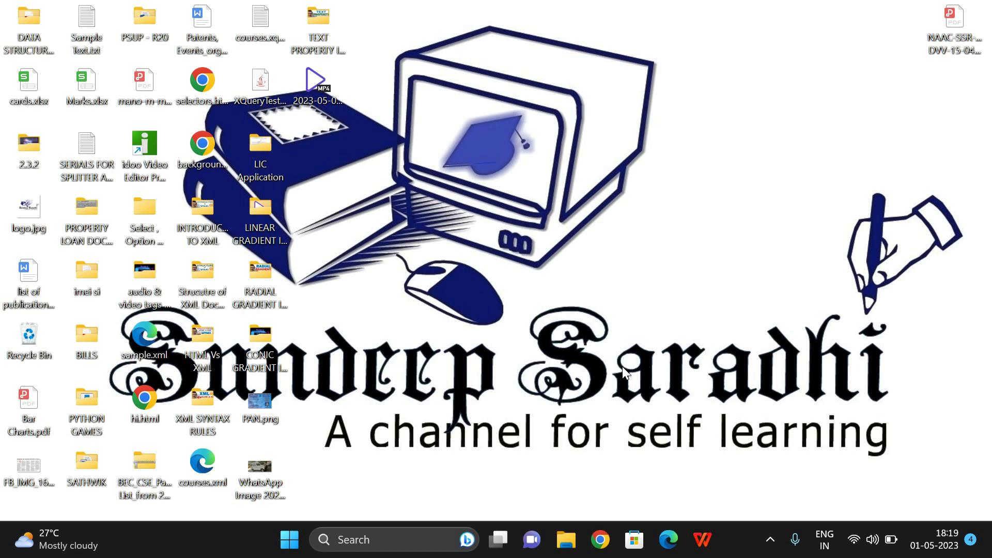
In Chrome, go to google.com and search for 'POWER BI'.
left_click(600, 540)
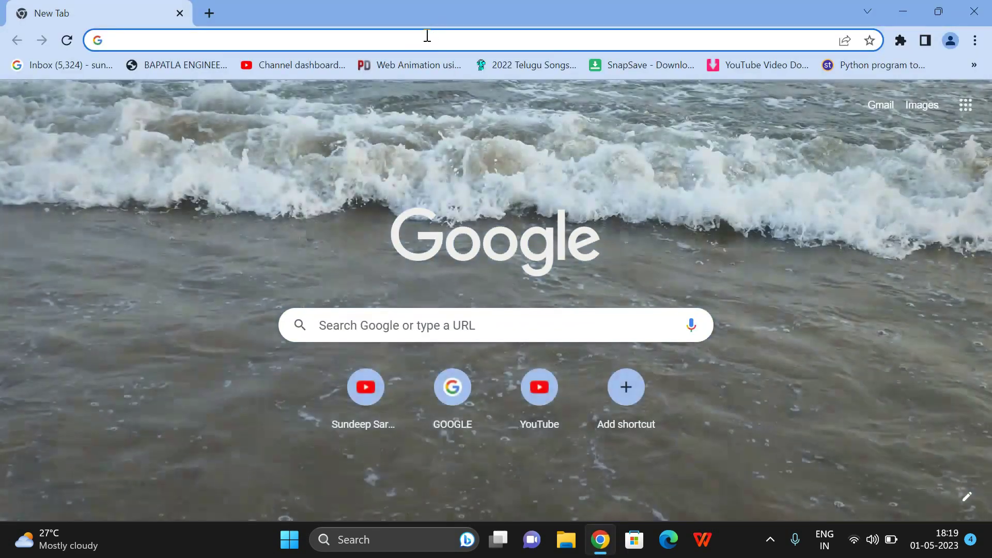
left_click(427, 39)
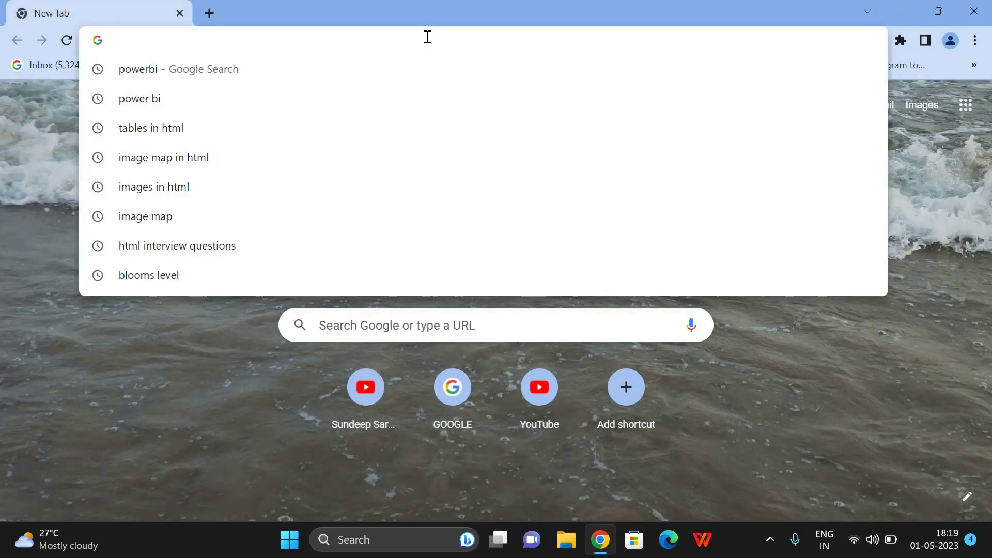
type("go")
key("Return")
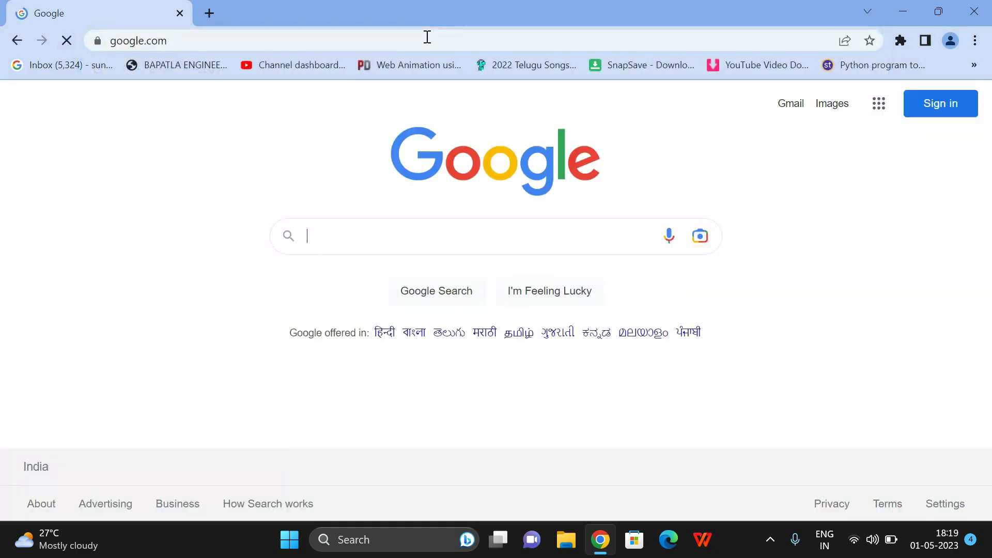
left_click(418, 234)
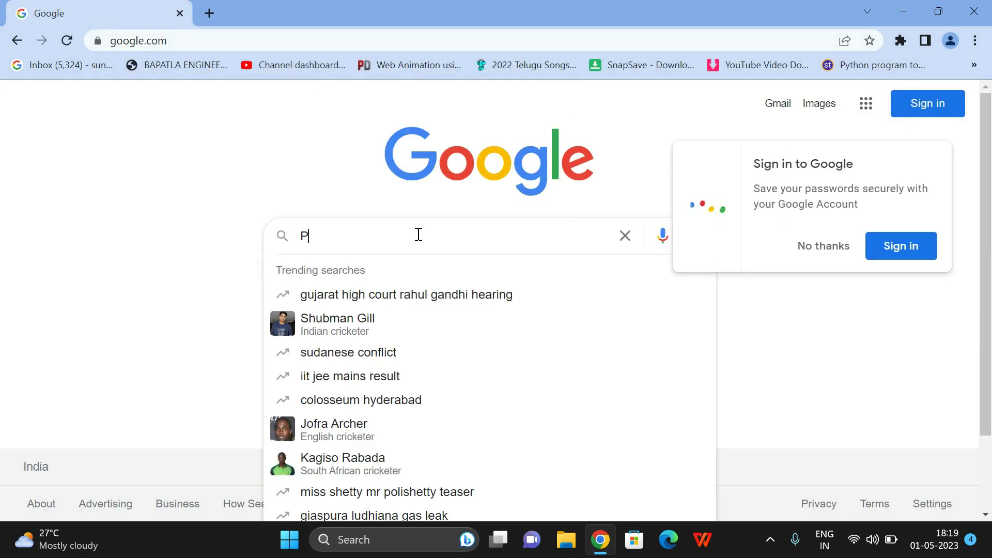
type("POWER BI")
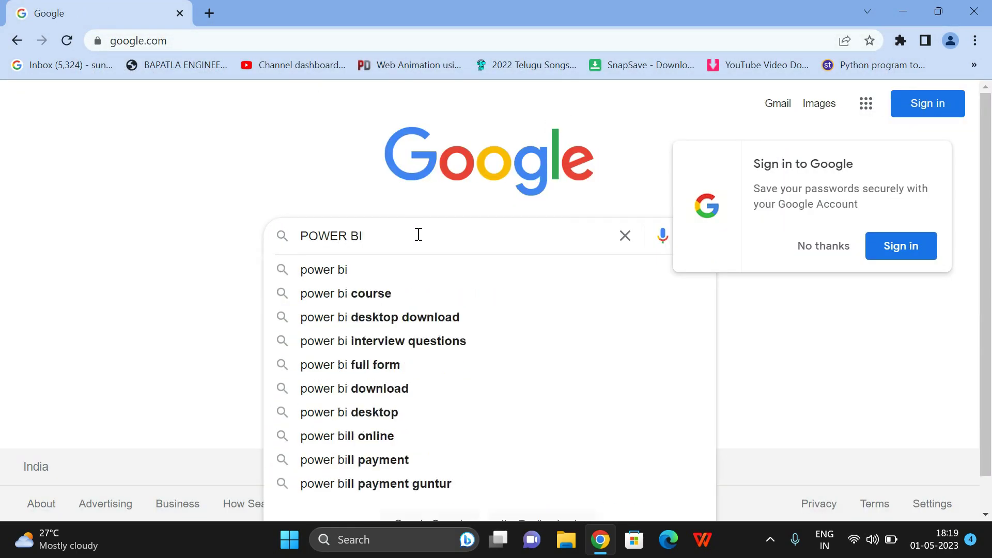
key("Return")
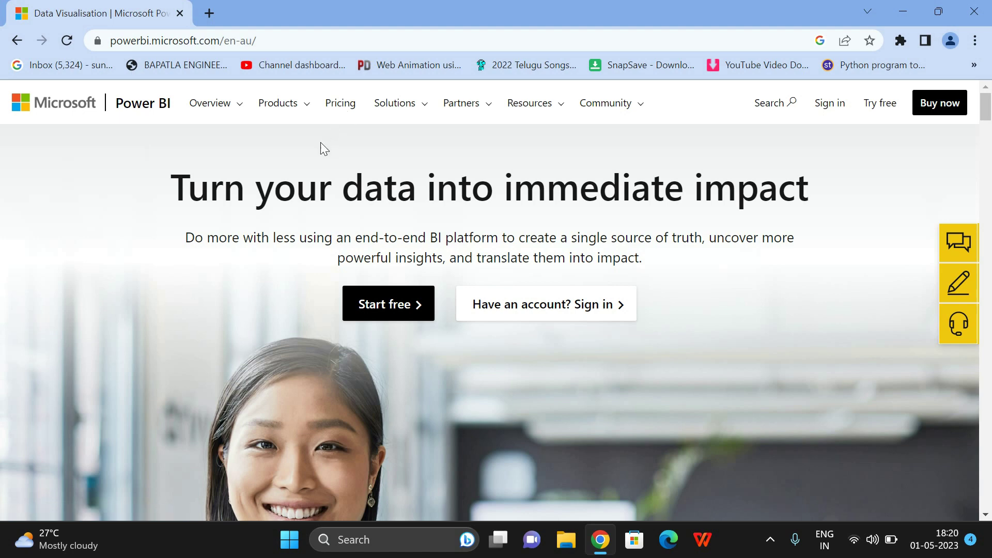
From Products > Power BI Desktop, select and download the 64-bit PBIDesktopSetup_x64.exe installer.
left_click(297, 110)
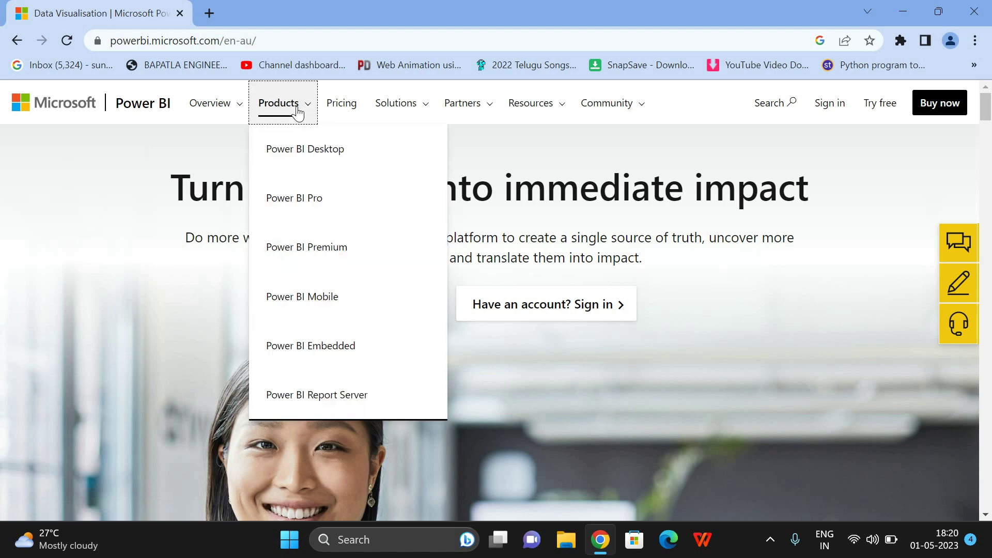
left_click(300, 152)
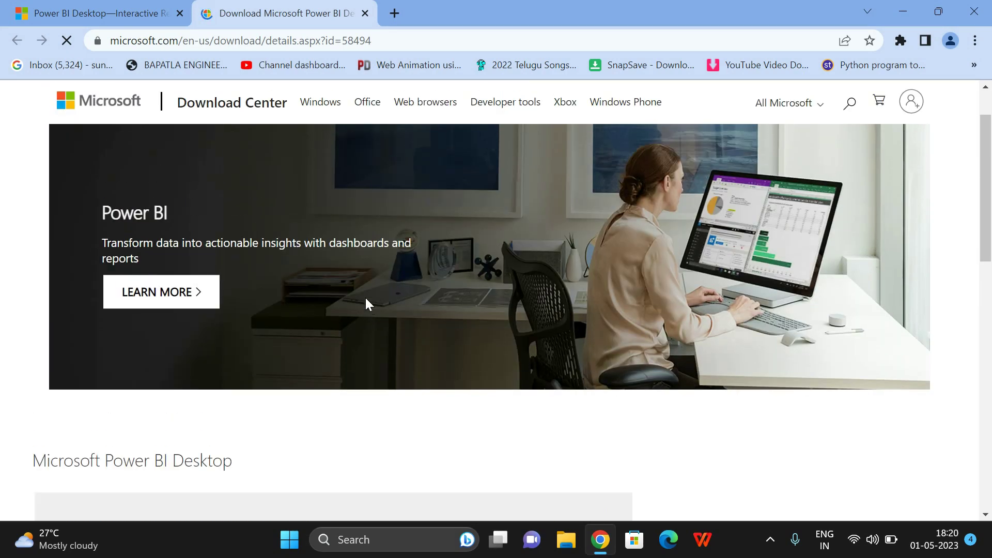
scroll(364, 297, "down", 5)
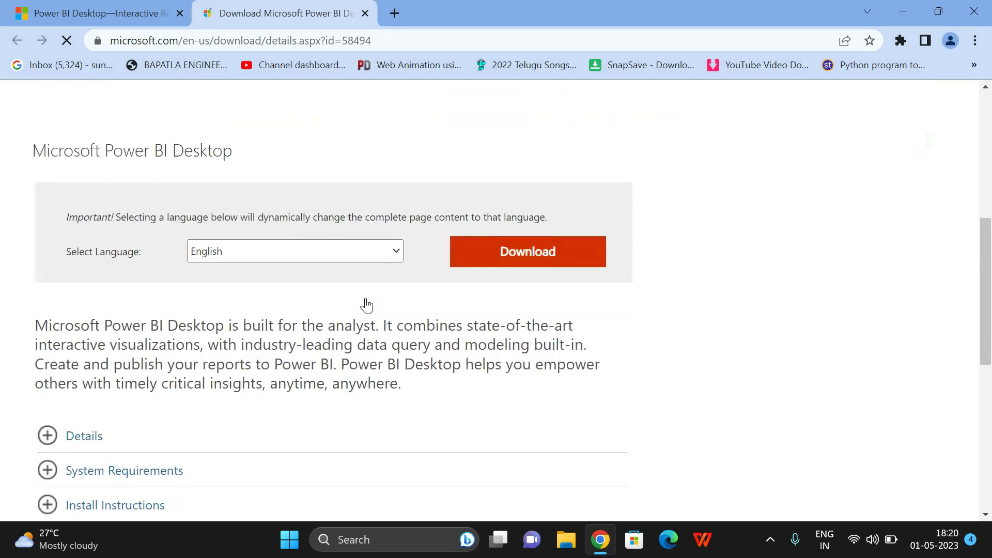
left_click(528, 251)
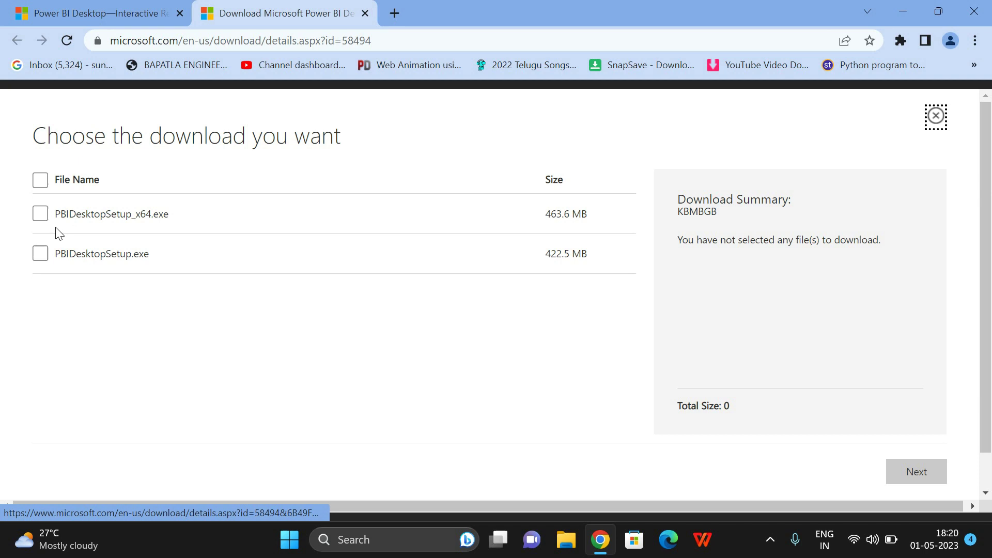
left_click(40, 215)
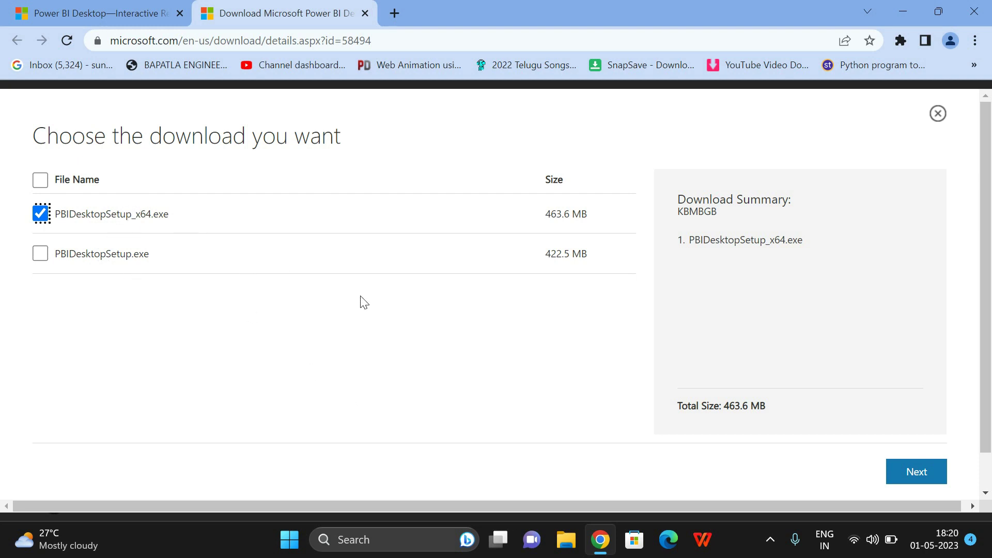
left_click(916, 471)
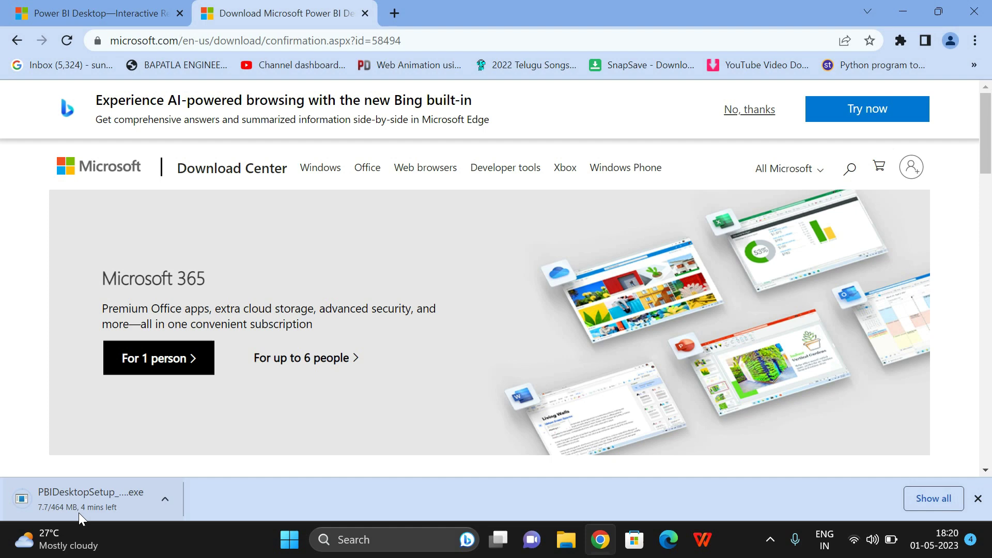
Cancel the running installer download and minimize the browser.
left_click(164, 499)
left_click(183, 475)
left_click(601, 540)
Run PBIDesktopSetup_x64.exe from File Explorer's Downloads folder, then minimize Explorer.
left_click(565, 539)
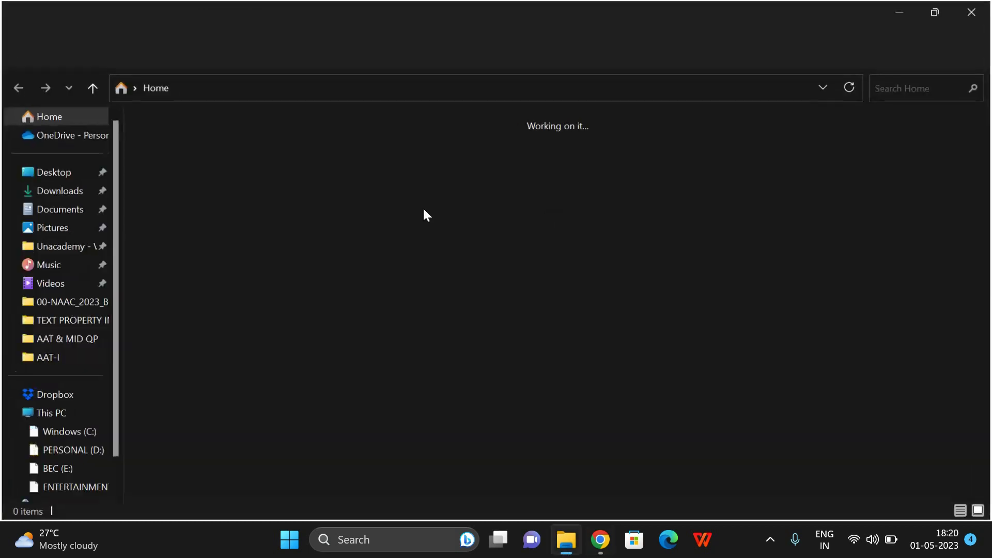
left_click(58, 191)
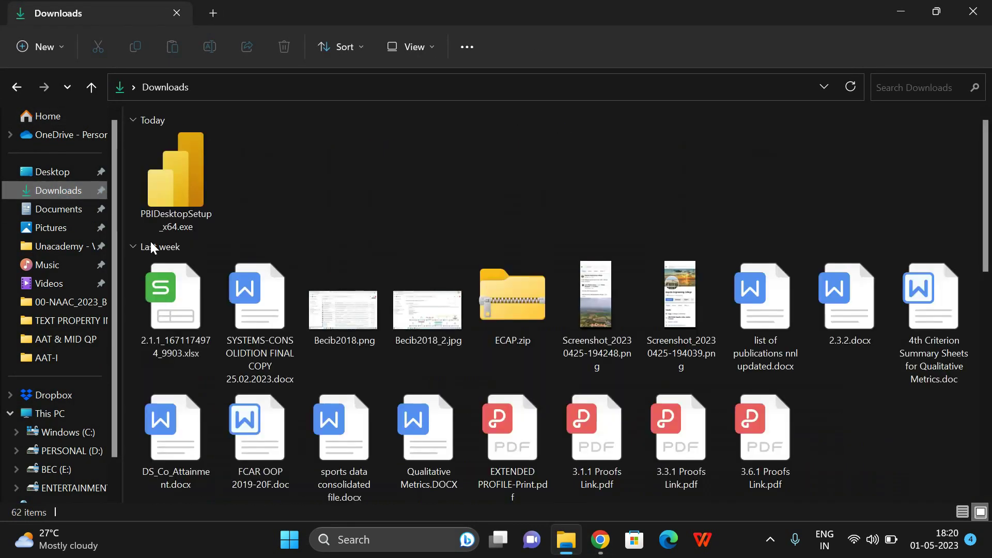
double_click(183, 203)
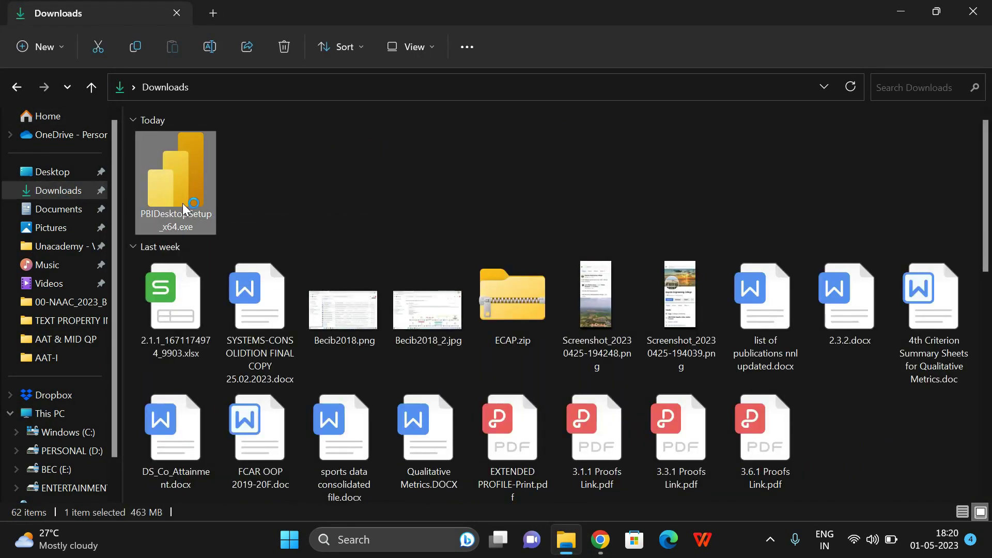
left_click(900, 11)
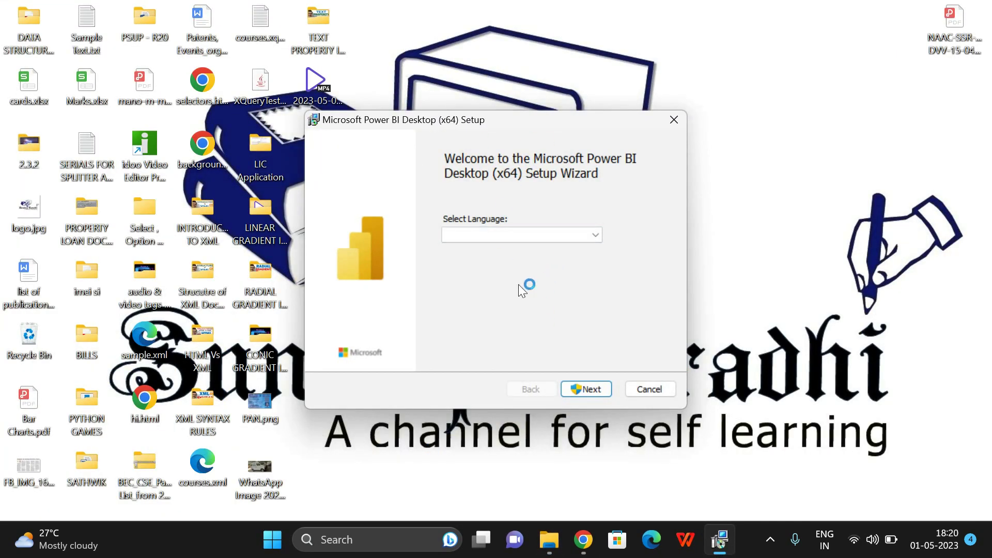
Choose English from the setup language list and continue past the language page.
left_click(479, 237)
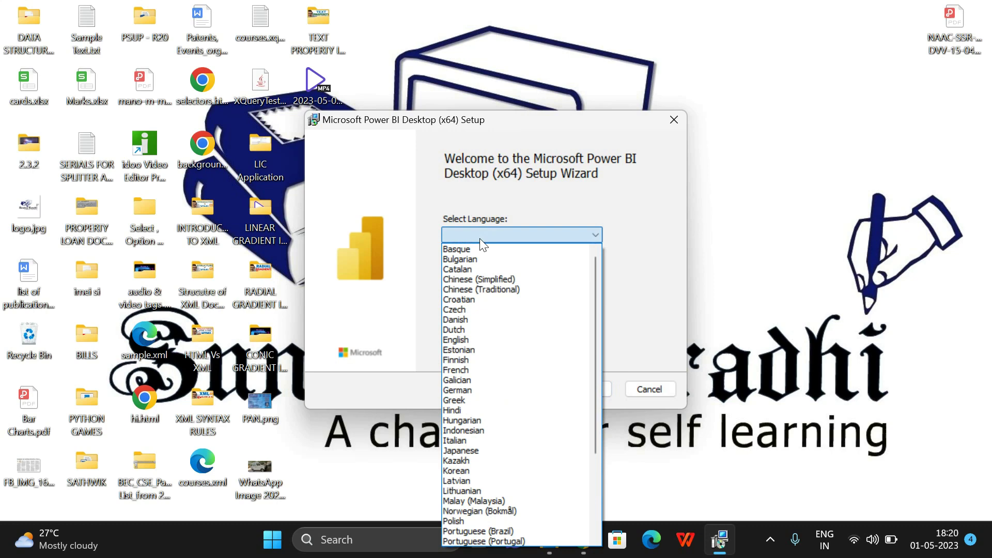
left_click(463, 339)
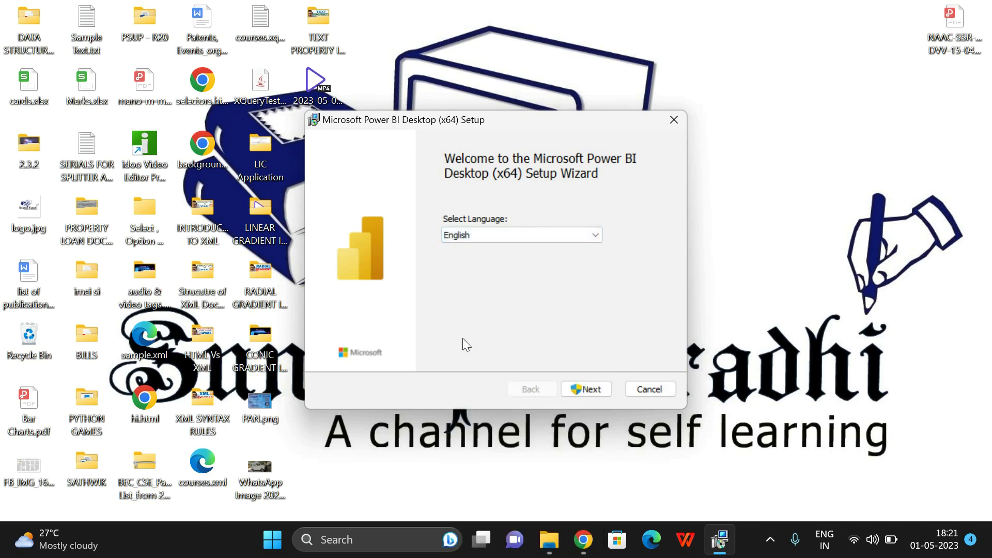
left_click(580, 392)
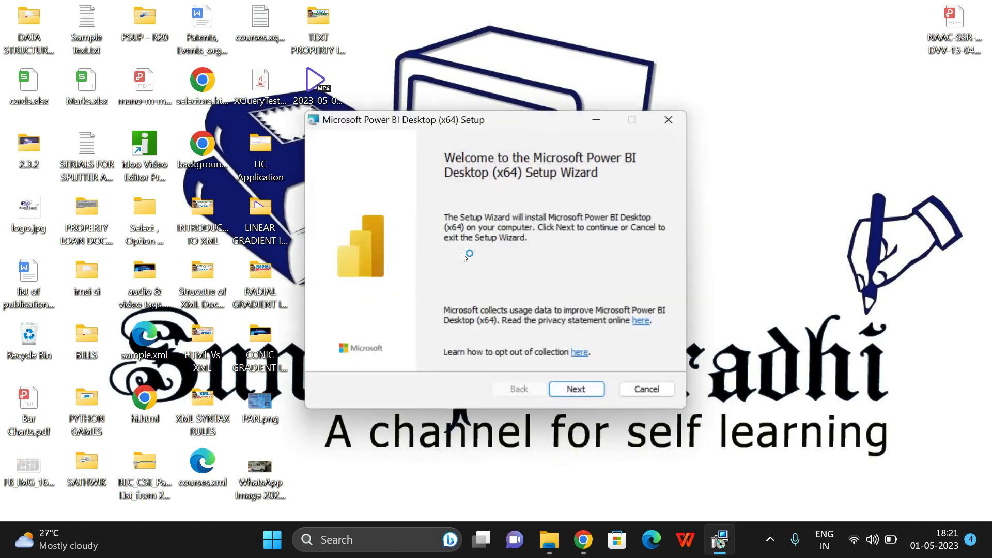
Accept the Microsoft Software License Terms.
left_click(575, 389)
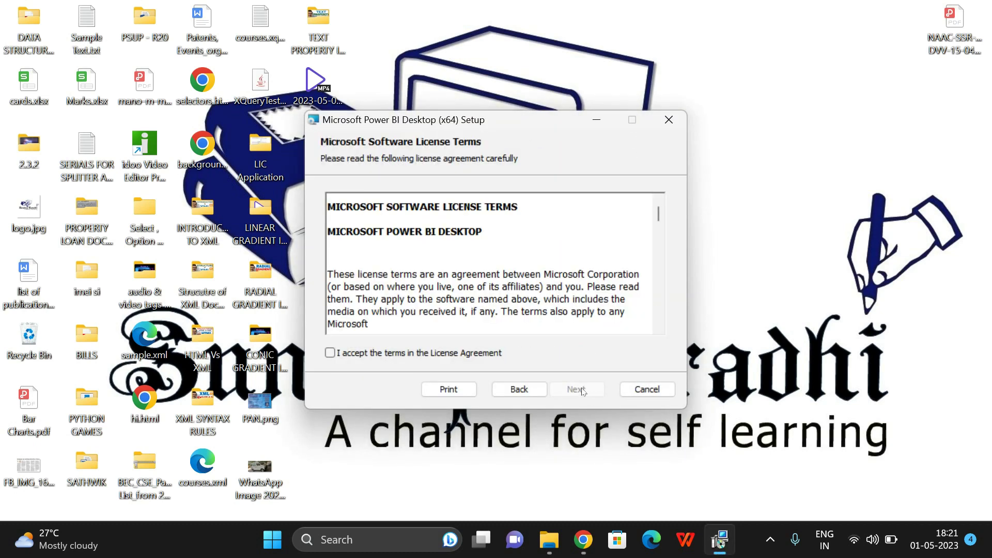
left_click(330, 353)
left_click(576, 389)
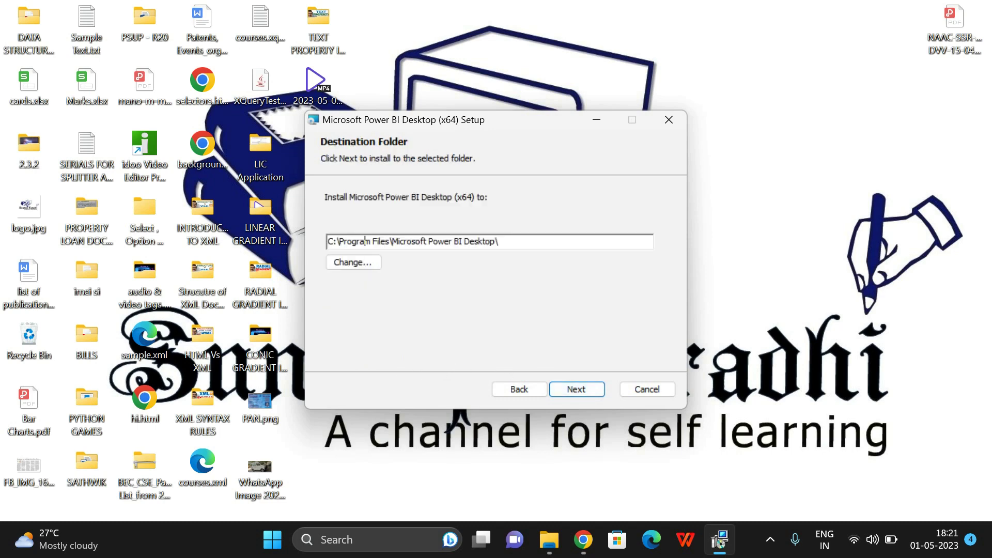
Keep the default destination folder C:\Program Files\Microsoft Power BI Desktop\.
left_click_drag(329, 241, 496, 241)
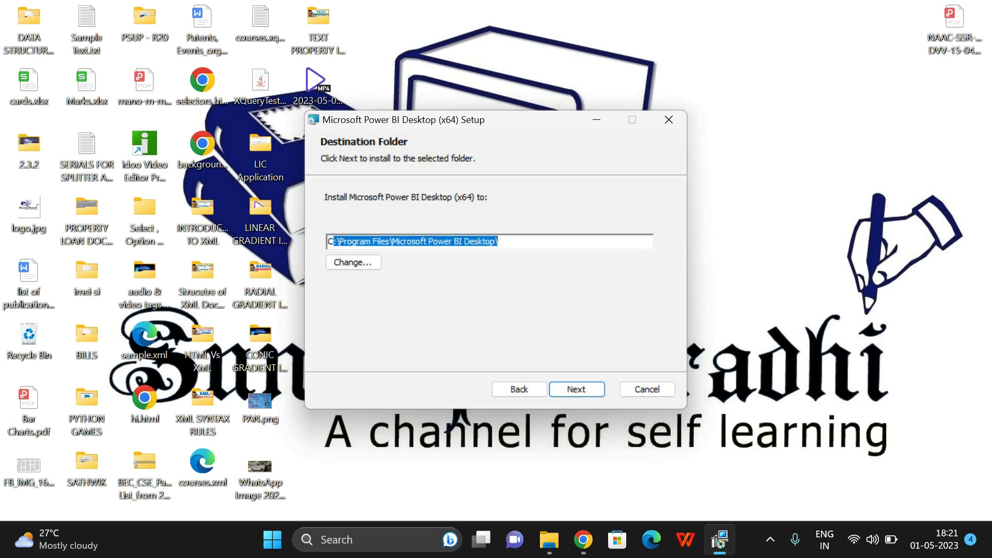
left_click(503, 242)
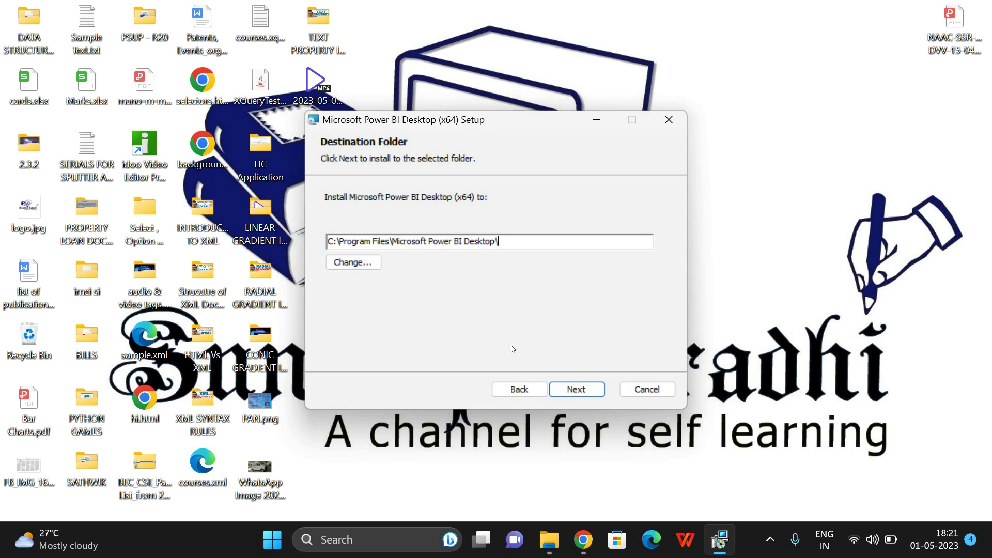
left_click(576, 389)
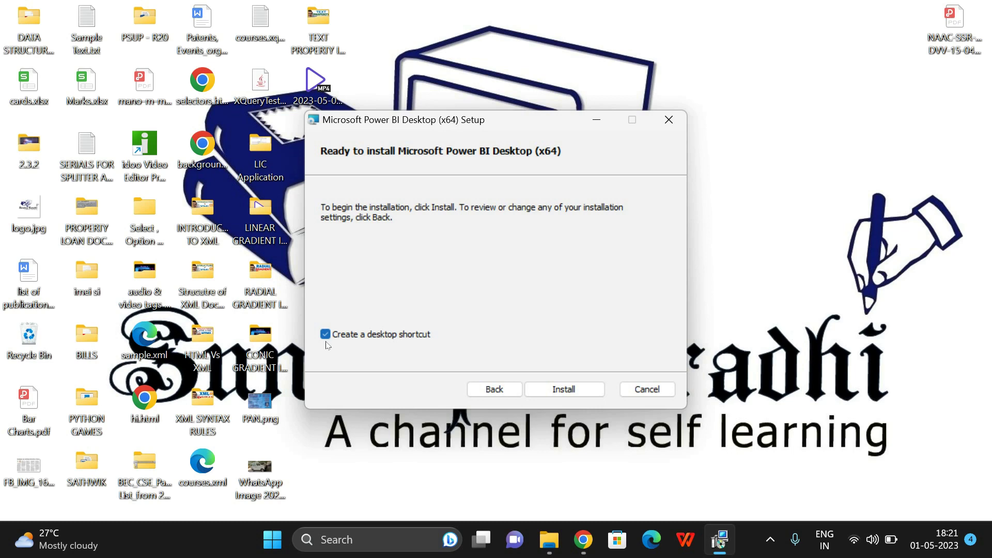
Install Power BI Desktop, then finish the wizard with 'Launch Microsoft Power BI Desktop' ticked.
left_click(564, 390)
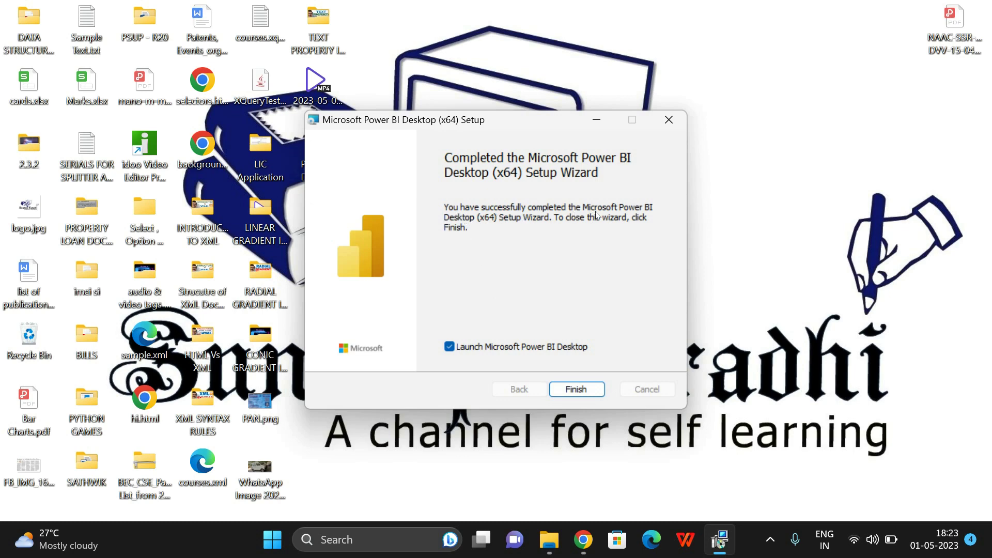
left_click(576, 388)
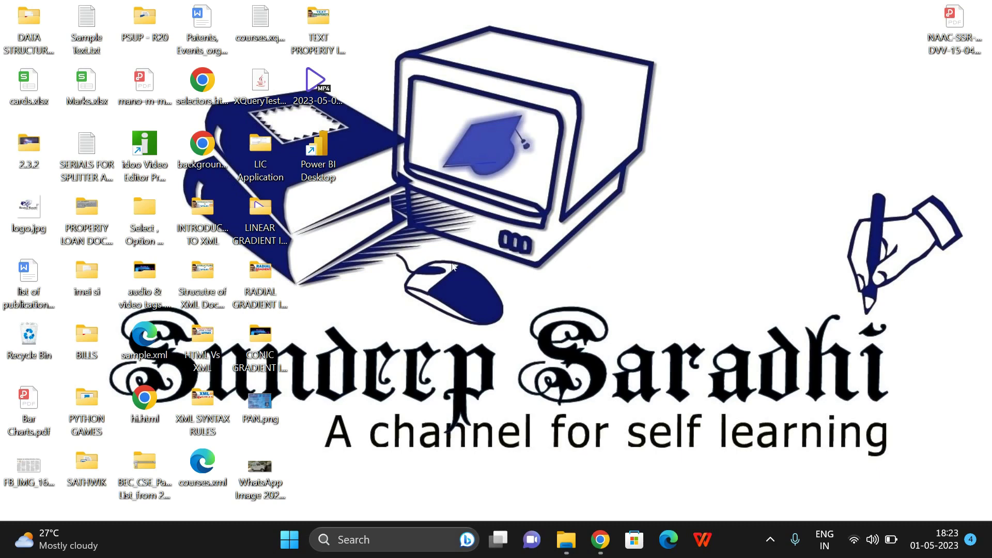
Start Power BI Desktop from its shortcut on the Windows desktop.
double_click(317, 172)
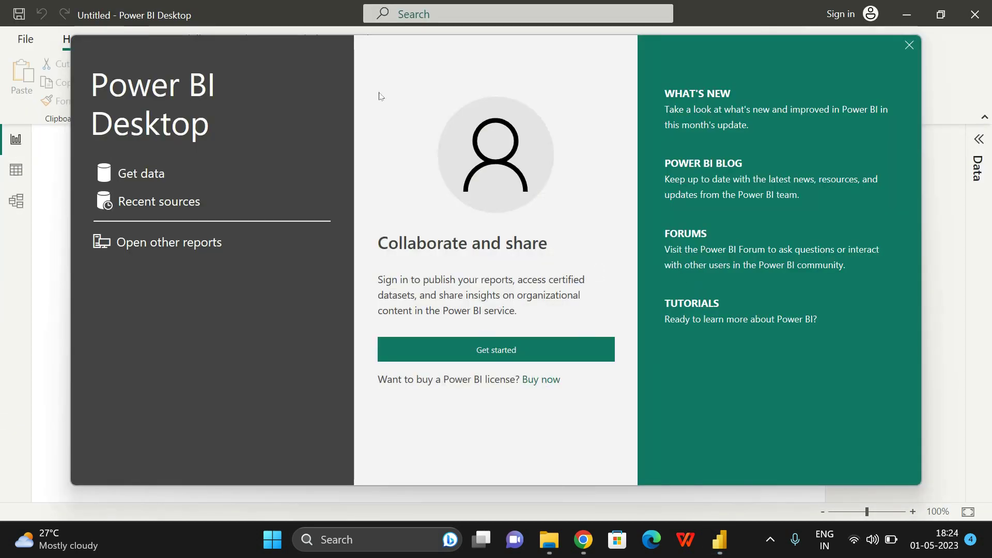
Dismiss the welcome screen and cancel the 'Enter your email address' sign-in dialog.
key("Escape")
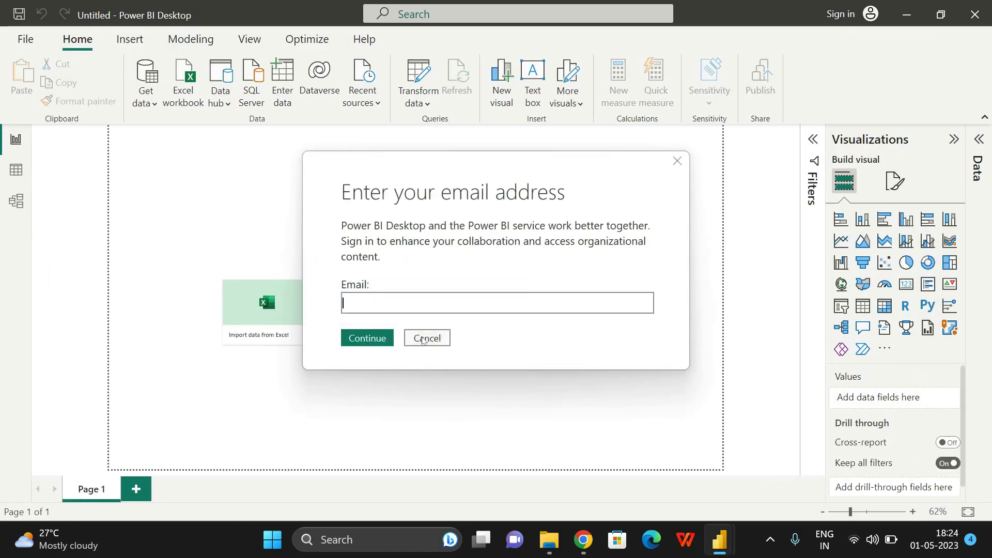
left_click(424, 339)
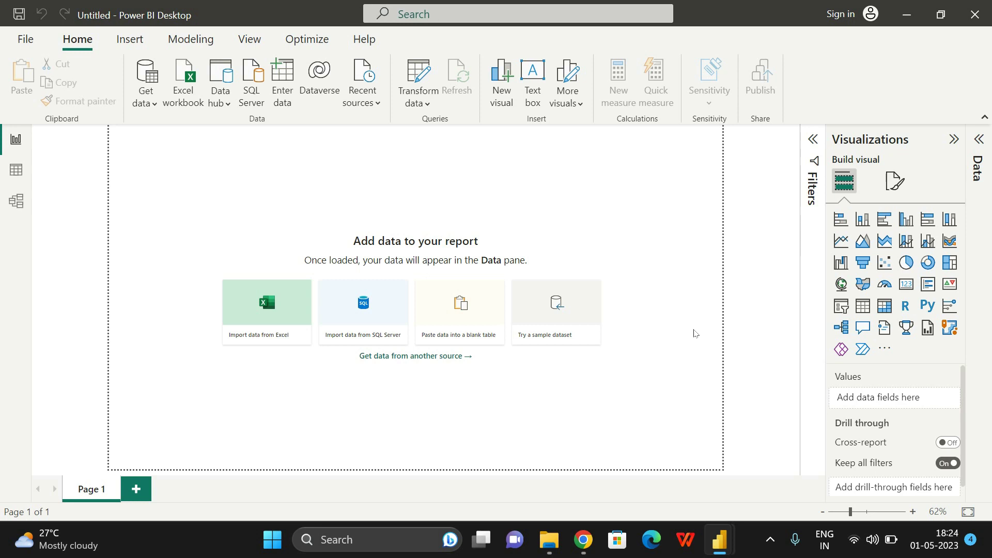